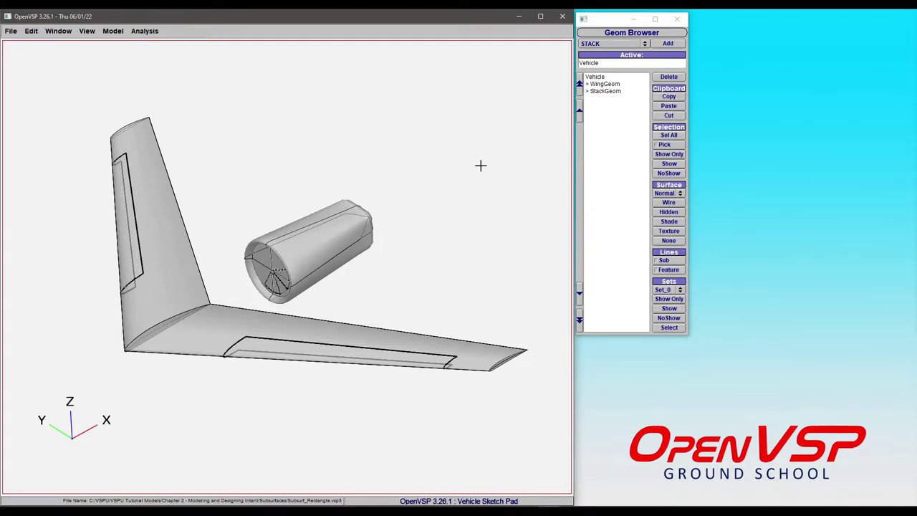
# Adjust WingGeom's rectangle sub-surface to about Center U 0.4817, Center W 0.7683, U Length 0.1463 and W Length 0.2378.
pyautogui.doubleClick(610, 85)
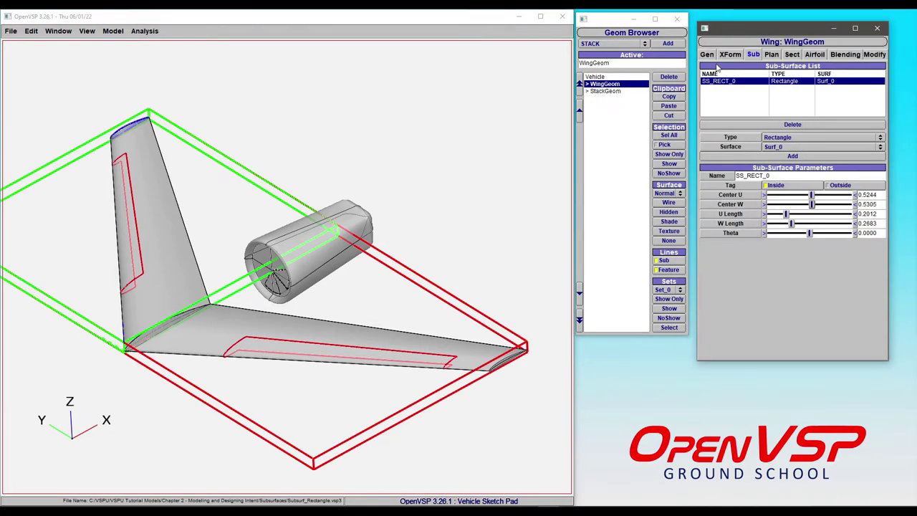
pyautogui.click(254, 291)
pyautogui.scroll(5, 254, 291)
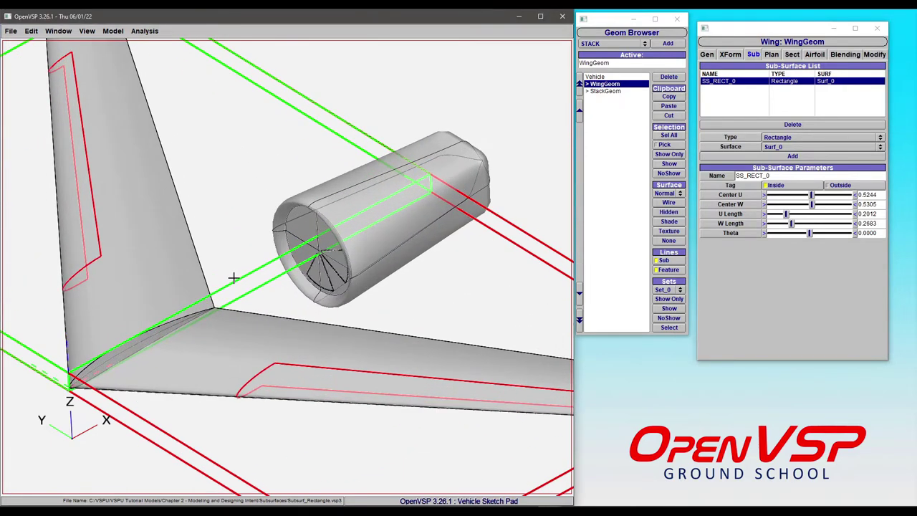
pyautogui.moveTo(354, 342); pyautogui.dragTo(229, 401)
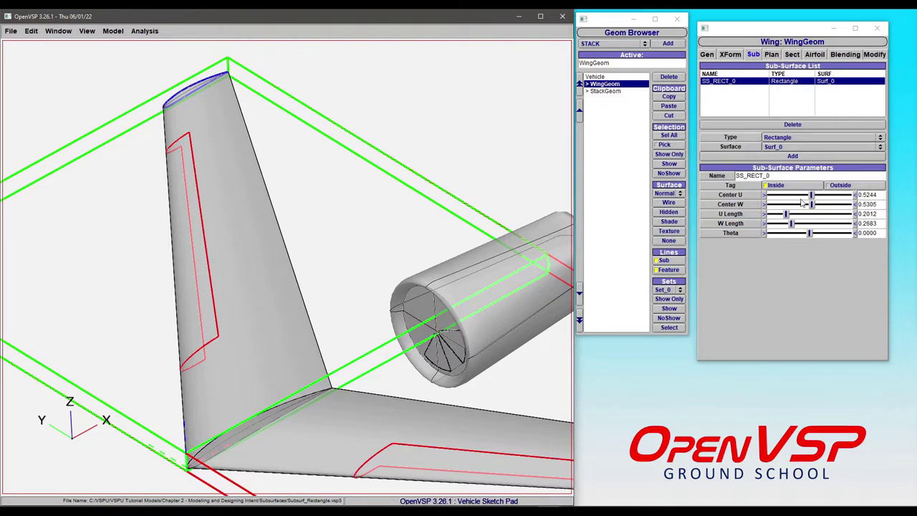
pyautogui.moveTo(813, 199); pyautogui.dragTo(790, 231)
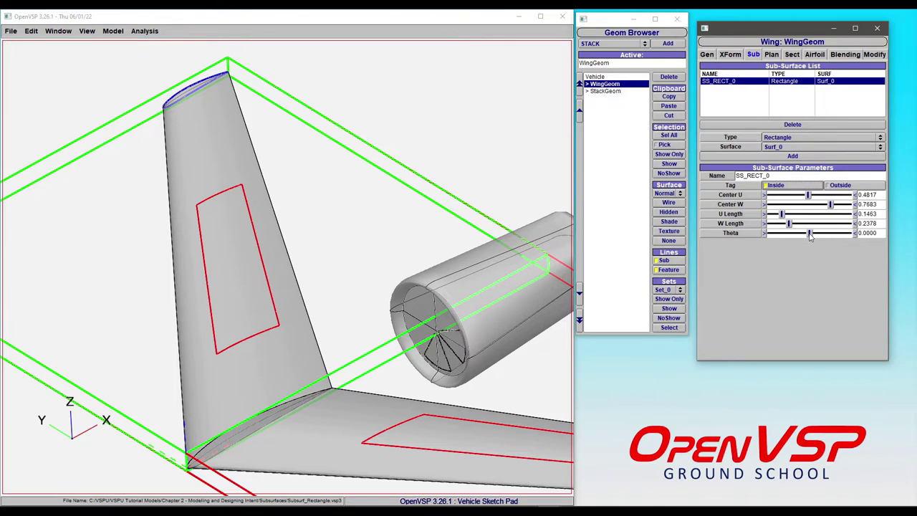
# Rotate the wing's rectangle sub-surface to a Theta of about 2.13, inspect it in top view, and increase Theta to about 6.71.
pyautogui.moveTo(809, 233)
pyautogui.mouseDown()
pyautogui.moveTo(799, 241)
pyautogui.moveTo(826, 238)
pyautogui.moveTo(814, 240)
pyautogui.mouseUp()
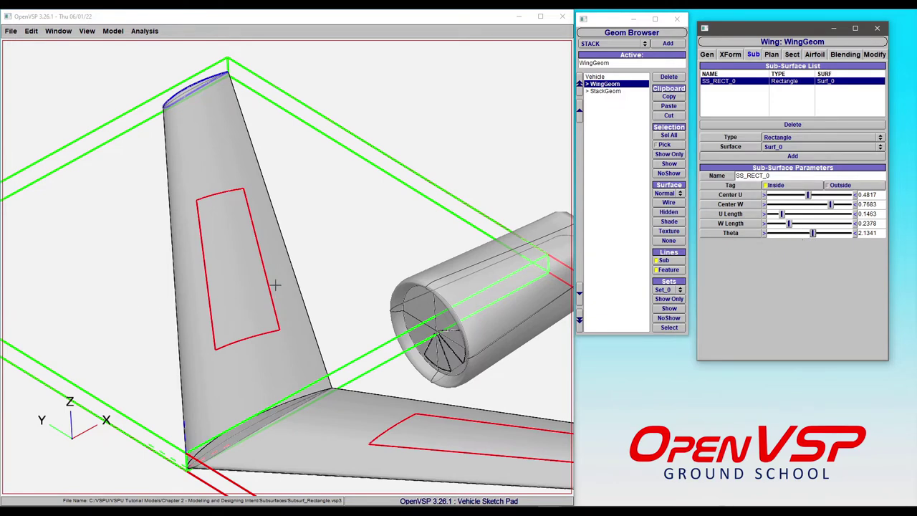
pyautogui.moveTo(272, 286); pyautogui.dragTo(308, 375)
pyautogui.press('F5')
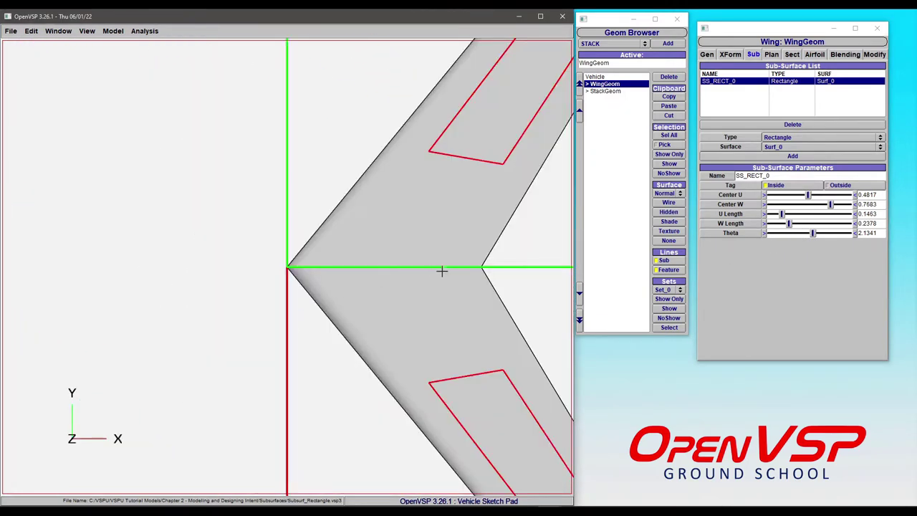
pyautogui.moveTo(439, 270); pyautogui.dragTo(216, 430, button='right')
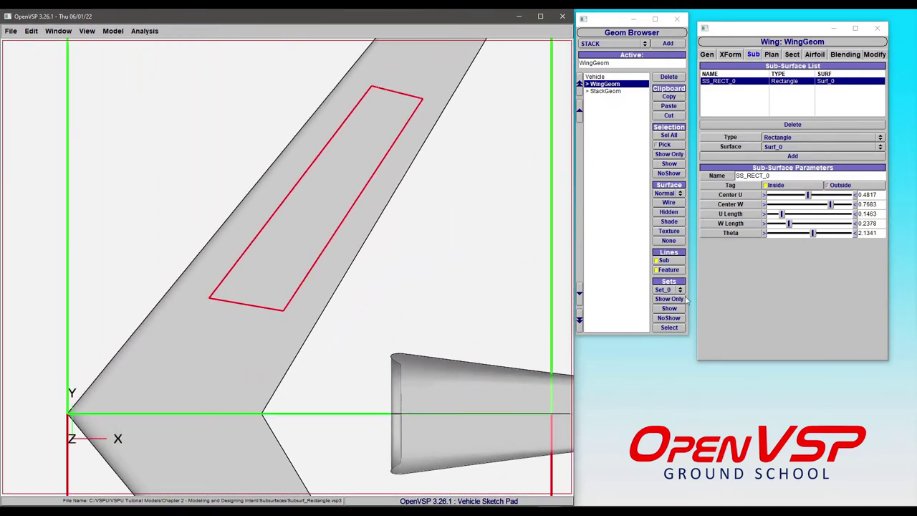
pyautogui.click(814, 235)
pyautogui.moveTo(813, 237); pyautogui.dragTo(822, 241)
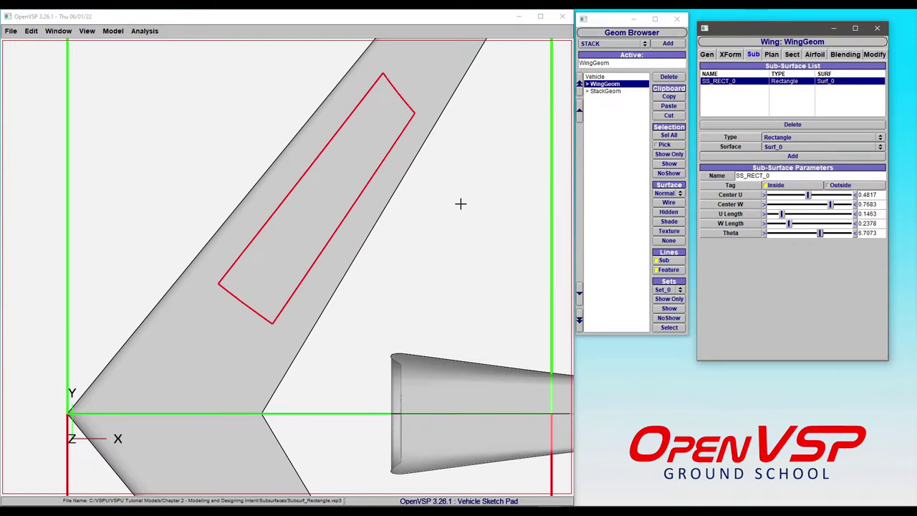
# Reset the wing sub-surface's Theta to 0.
pyautogui.doubleClick(866, 233)
pyautogui.write('0')
pyautogui.press('Return')
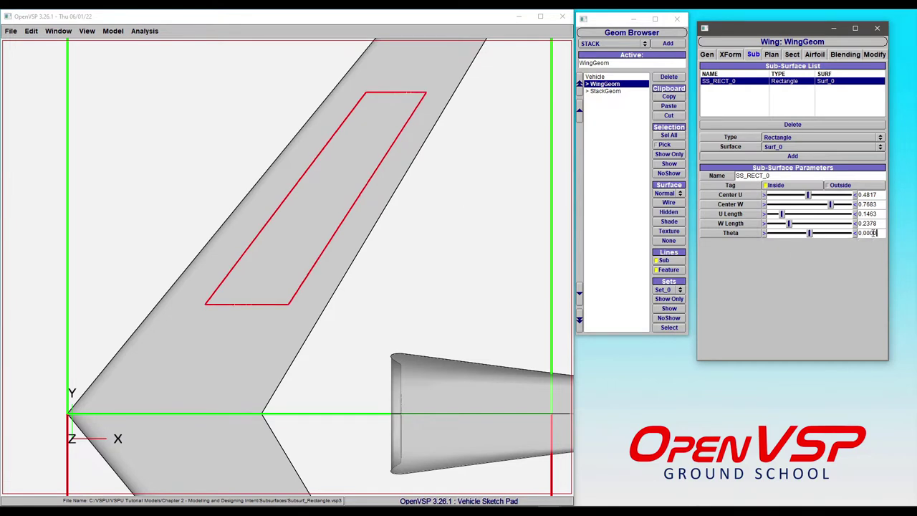
# Vary the wing section's sweep down to -27.5 degrees and back up to about 27.57 degrees.
pyautogui.moveTo(261, 351); pyautogui.dragTo(290, 383, button='right')
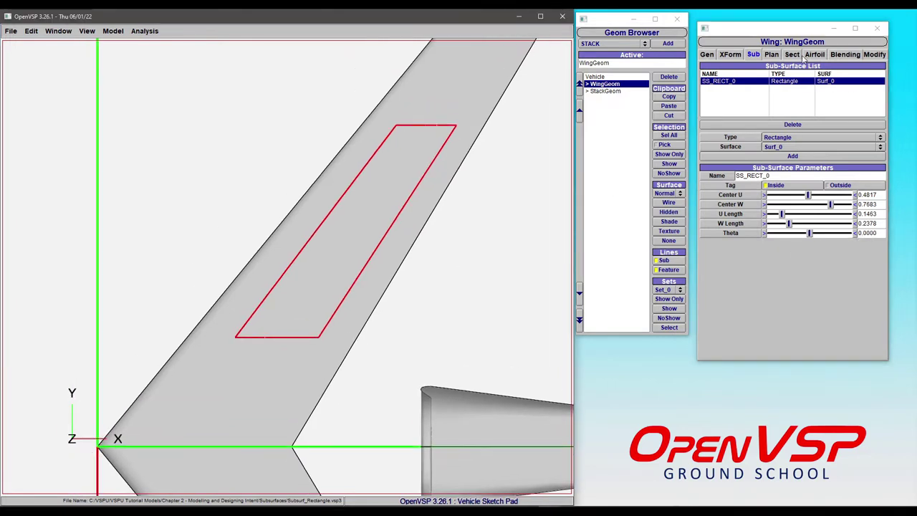
pyautogui.click(791, 54)
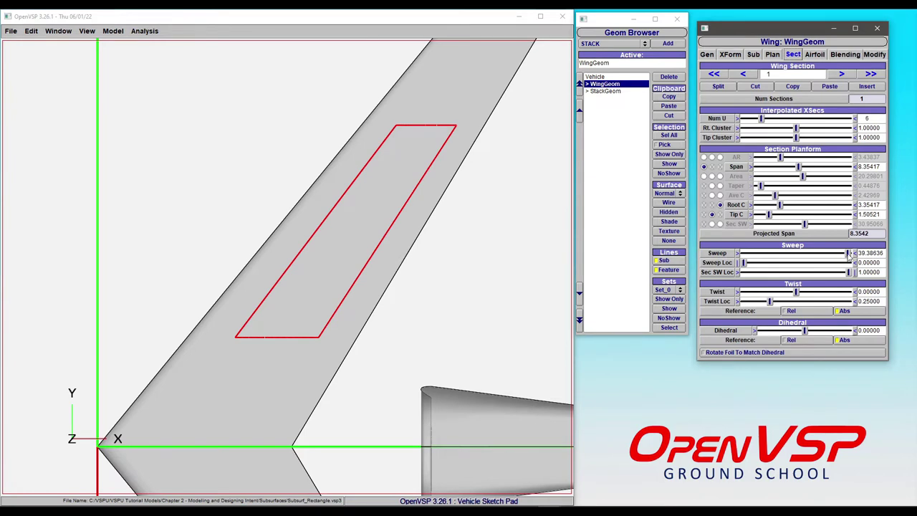
pyautogui.moveTo(831, 258); pyautogui.dragTo(742, 272)
pyautogui.moveTo(347, 313); pyautogui.dragTo(483, 344, button='right')
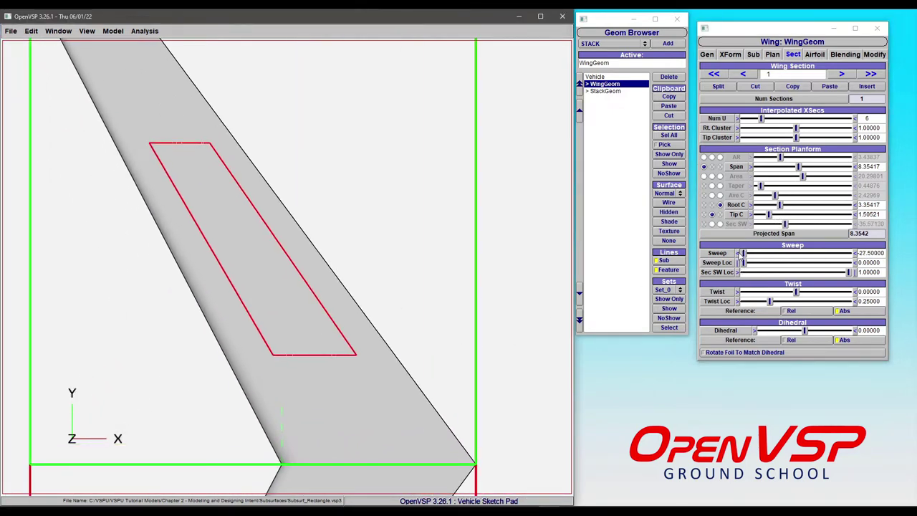
pyautogui.moveTo(740, 256); pyautogui.dragTo(807, 264)
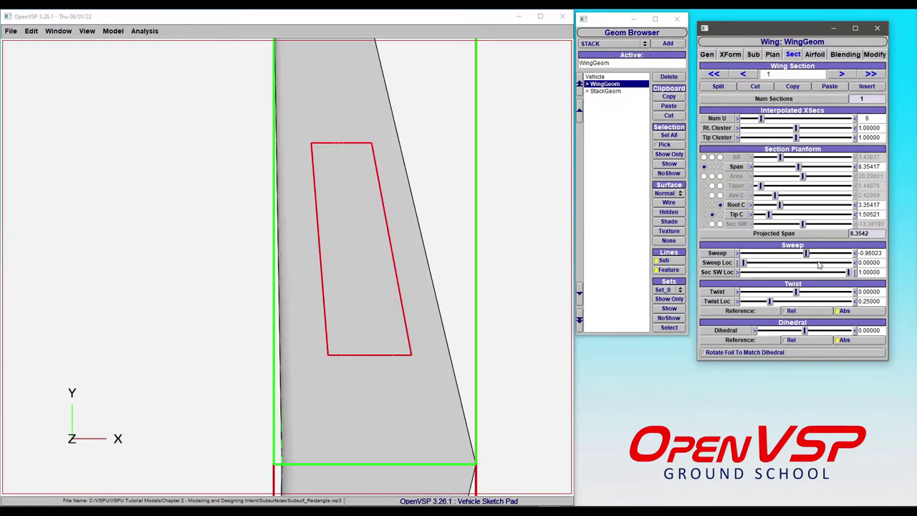
pyautogui.moveTo(396, 371); pyautogui.dragTo(336, 172)
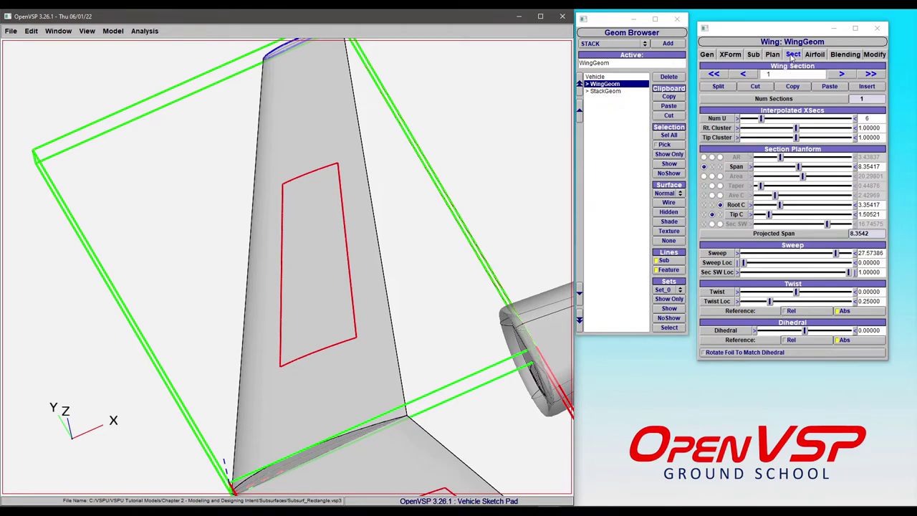
# Set the wing sub-surface's Center W to about 0.5183 and its U Length to about 0.2744.
pyautogui.click(753, 54)
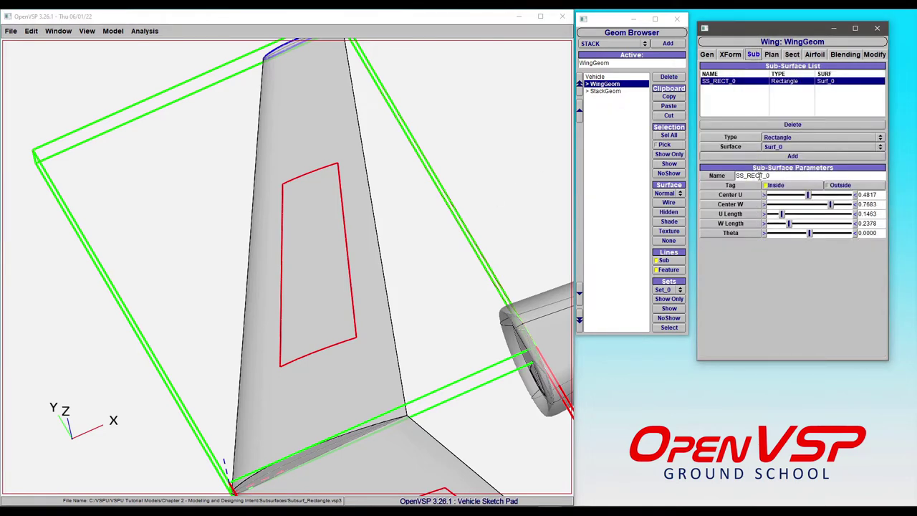
pyautogui.moveTo(830, 204); pyautogui.dragTo(781, 218)
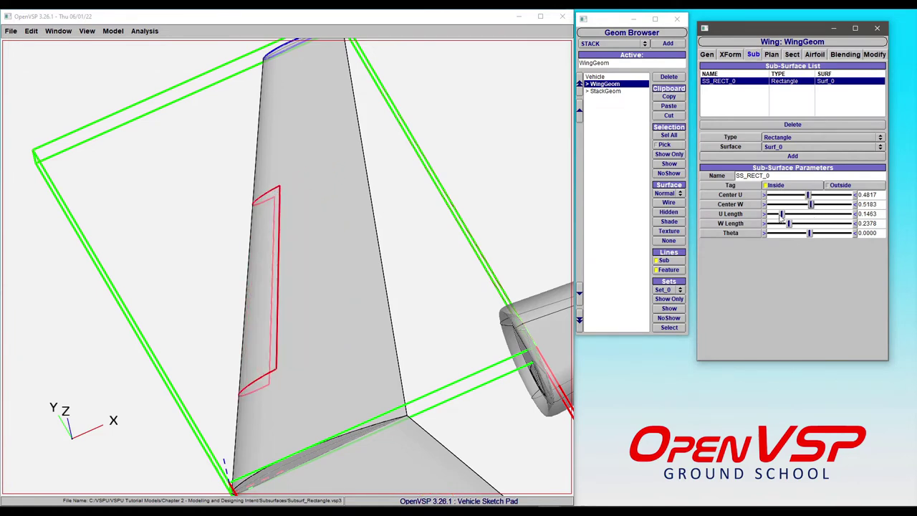
pyautogui.moveTo(284, 284); pyautogui.dragTo(423, 265)
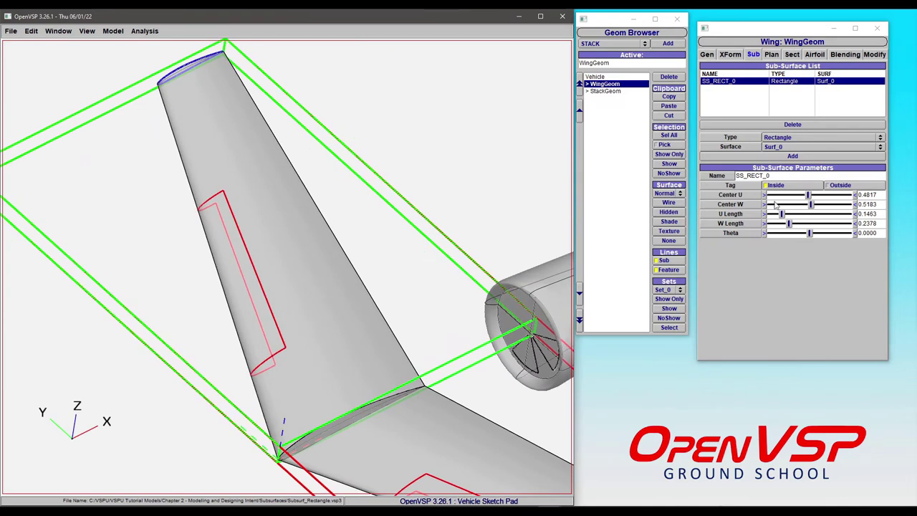
pyautogui.moveTo(782, 215); pyautogui.dragTo(792, 214)
pyautogui.moveTo(354, 323); pyautogui.dragTo(222, 166)
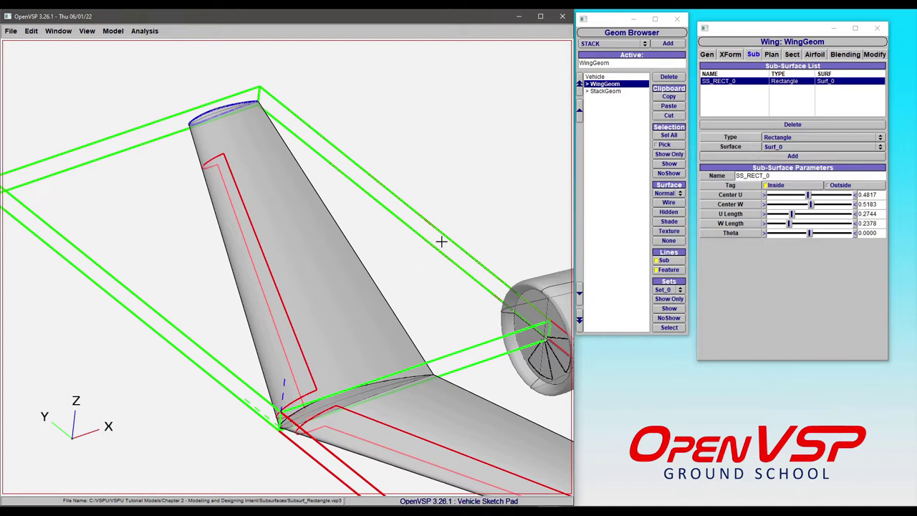
pyautogui.moveTo(342, 266); pyautogui.dragTo(352, 231, button='right')
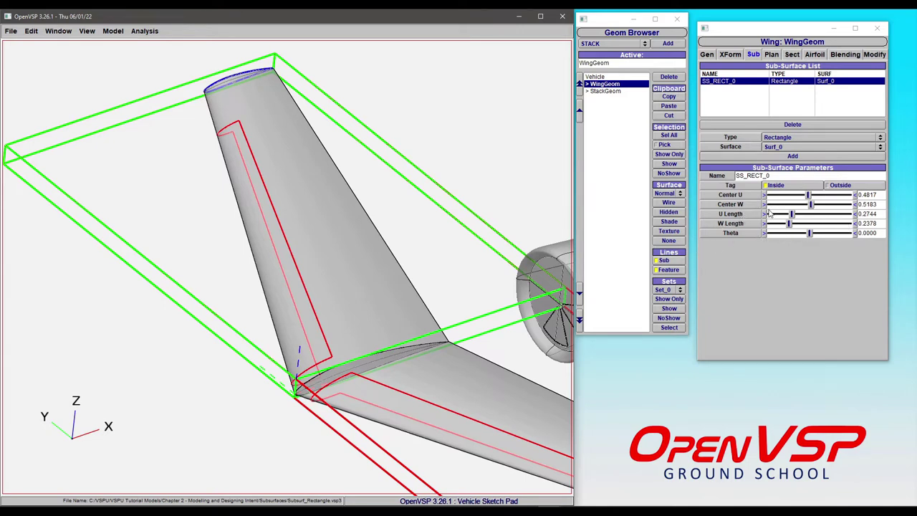
# Shift the wing sub-surface to the trailing edge, then reposition it at about Center W 0.7866 and Center U 0.5061.
pyautogui.moveTo(811, 206)
pyautogui.mouseDown()
pyautogui.moveTo(854, 204)
pyautogui.moveTo(789, 209)
pyautogui.moveTo(848, 204)
pyautogui.mouseUp()
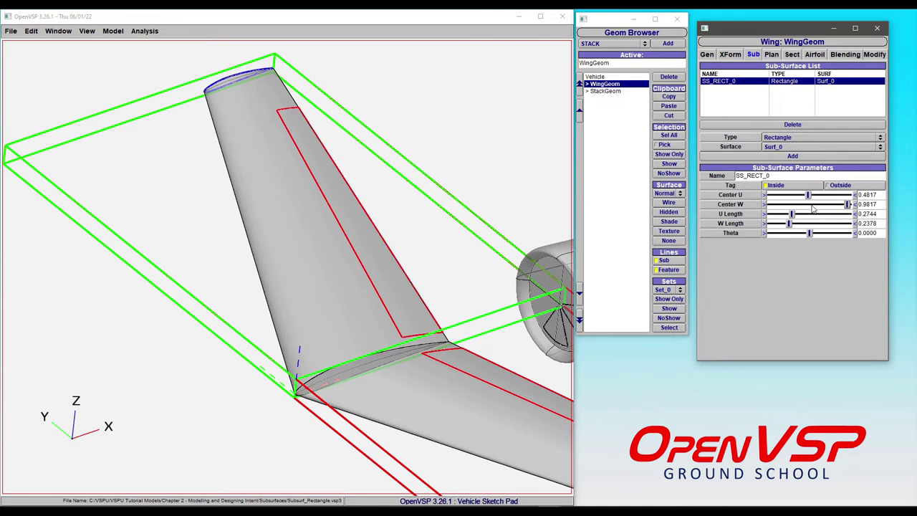
pyautogui.moveTo(847, 205); pyautogui.dragTo(832, 205)
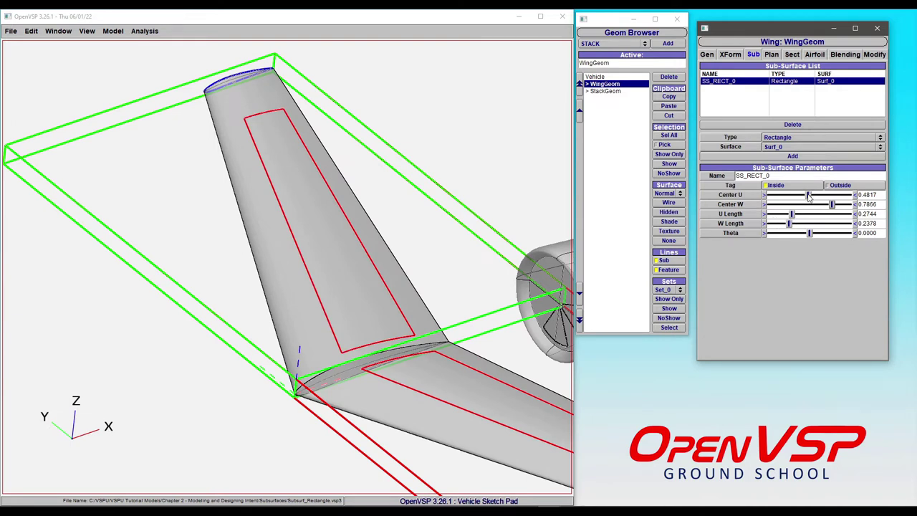
pyautogui.moveTo(809, 195)
pyautogui.mouseDown()
pyautogui.moveTo(781, 195)
pyautogui.moveTo(846, 204)
pyautogui.moveTo(810, 196)
pyautogui.mouseUp()
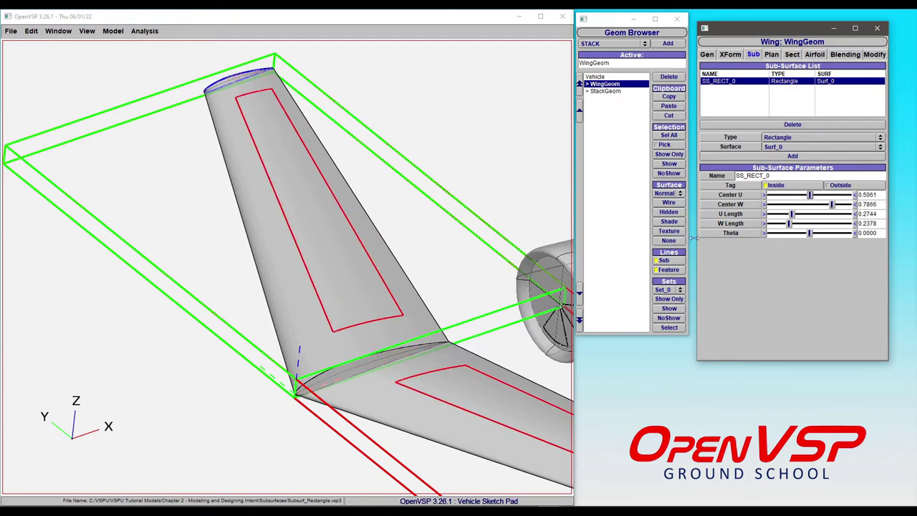
# Select StackGeom and rotate its SS_RECT_0 sub-surface around the inlet face by setting Center W to about 0.6037.
pyautogui.moveTo(289, 351); pyautogui.dragTo(249, 314)
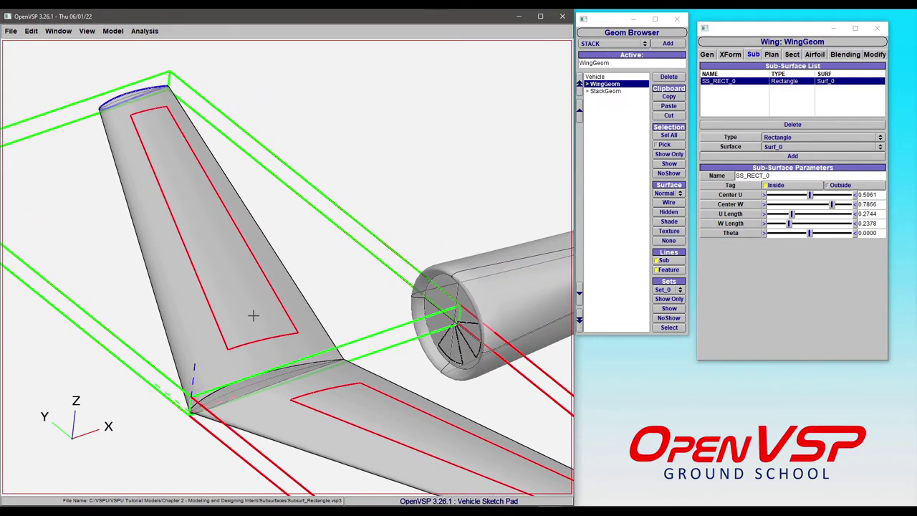
pyautogui.moveTo(251, 294); pyautogui.dragTo(152, 261, button='right')
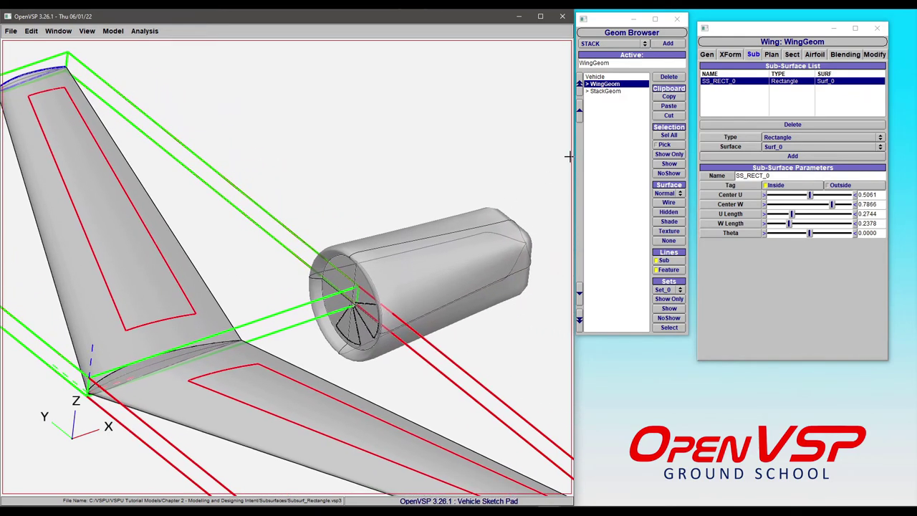
pyautogui.click(605, 90)
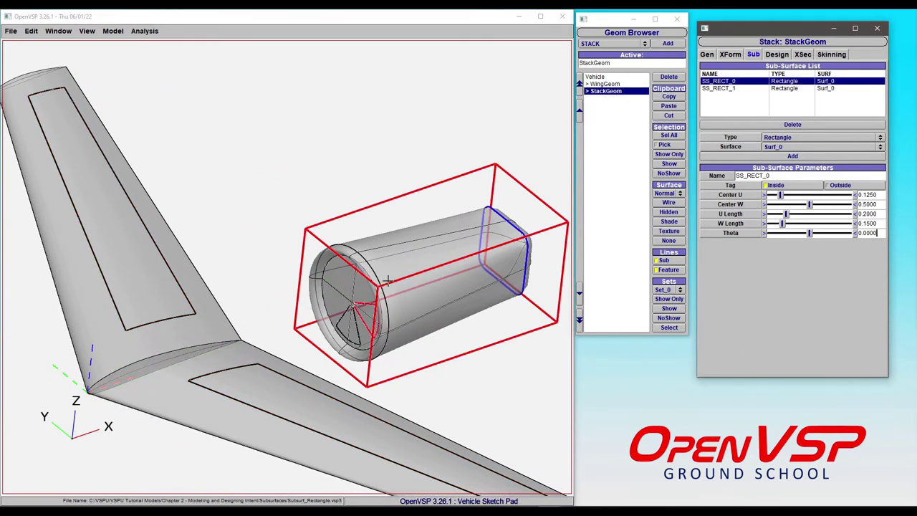
pyautogui.scroll(5, 388, 280)
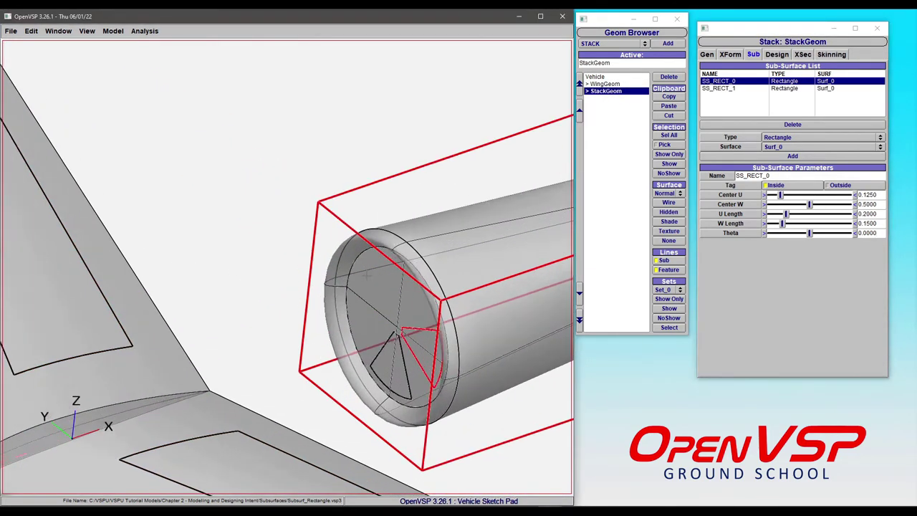
pyautogui.moveTo(194, 233); pyautogui.dragTo(462, 283)
pyautogui.moveTo(332, 292); pyautogui.dragTo(370, 283)
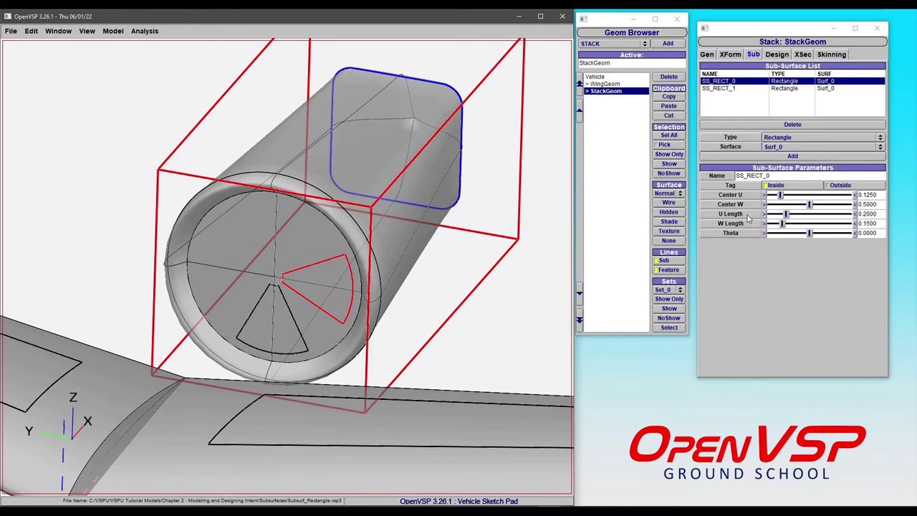
pyautogui.moveTo(809, 205); pyautogui.dragTo(817, 207)
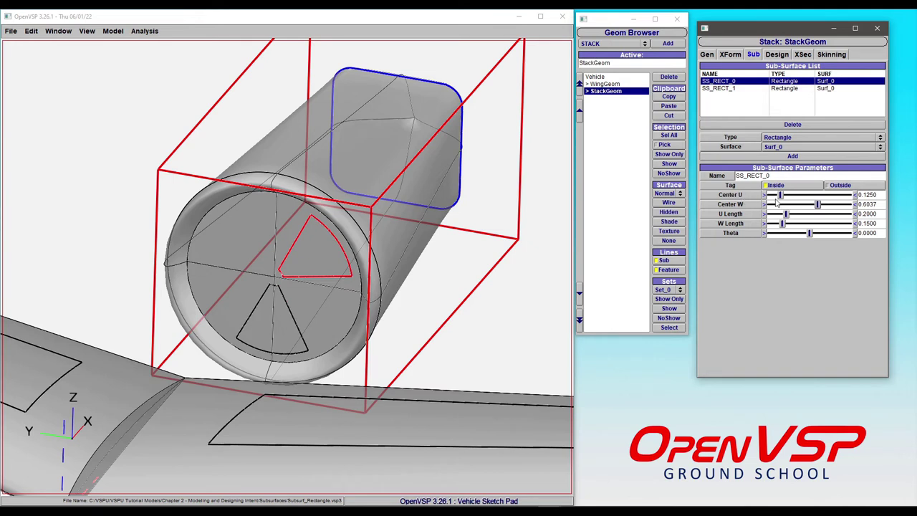
# Move SS_RECT_0 onto the stack's outer side at about Center U 0.6402 and set its U Length to about 0.1220.
pyautogui.moveTo(780, 195); pyautogui.dragTo(821, 196)
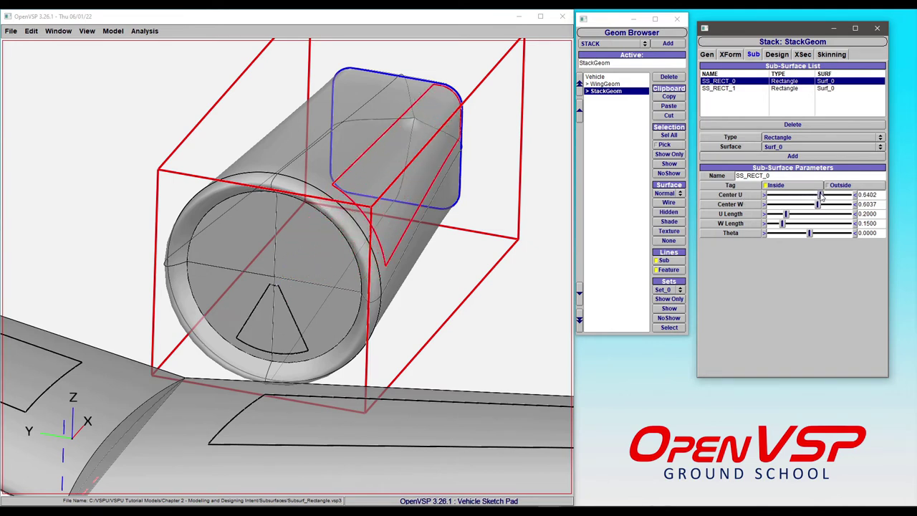
pyautogui.moveTo(373, 272); pyautogui.dragTo(267, 319)
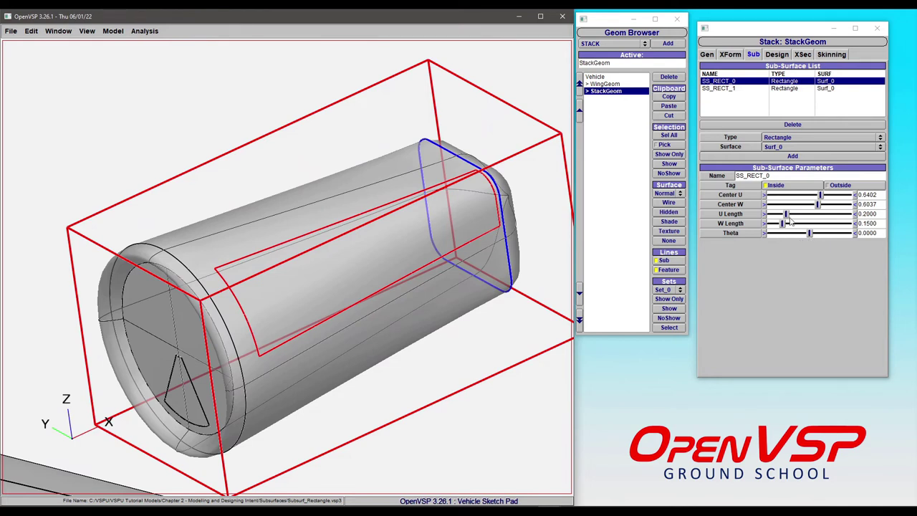
pyautogui.moveTo(786, 214); pyautogui.dragTo(781, 215)
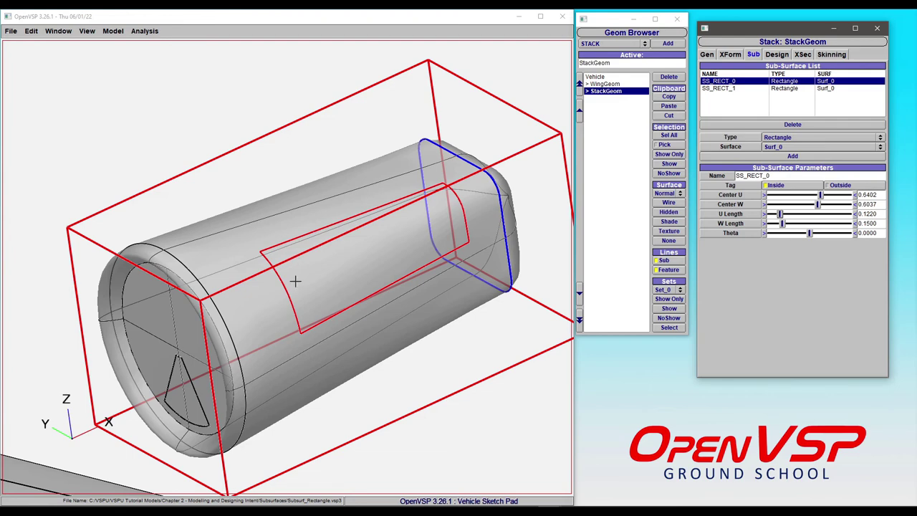
pyautogui.moveTo(354, 258); pyautogui.dragTo(337, 287)
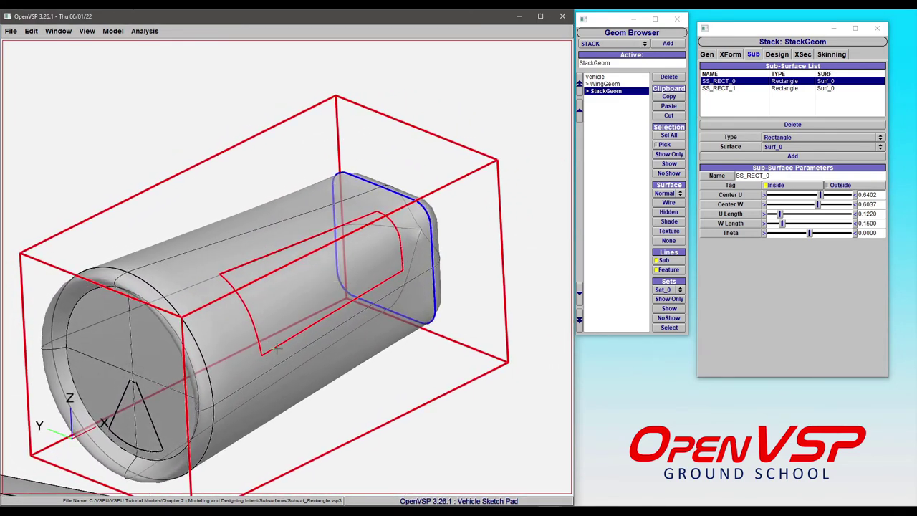
pyautogui.moveTo(372, 296); pyautogui.dragTo(387, 260)
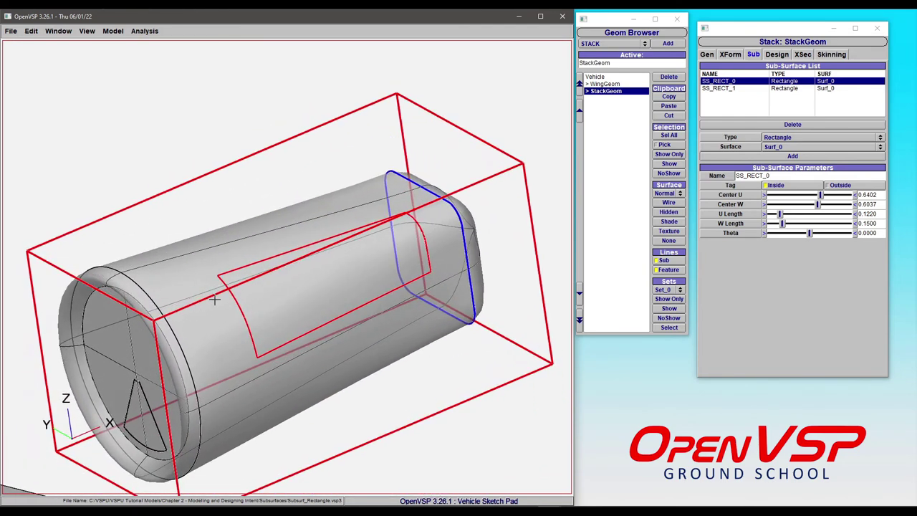
pyautogui.moveTo(311, 280)
pyautogui.mouseDown()
pyautogui.moveTo(364, 336)
pyautogui.moveTo(468, 256)
pyautogui.moveTo(492, 208)
pyautogui.moveTo(318, 312)
pyautogui.moveTo(284, 303)
pyautogui.moveTo(315, 282)
pyautogui.moveTo(325, 250)
pyautogui.moveTo(318, 266)
pyautogui.mouseUp()
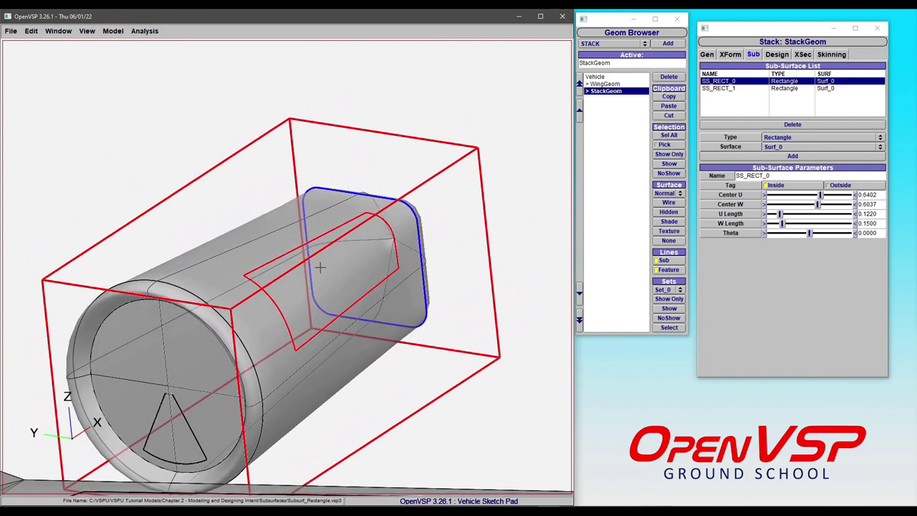